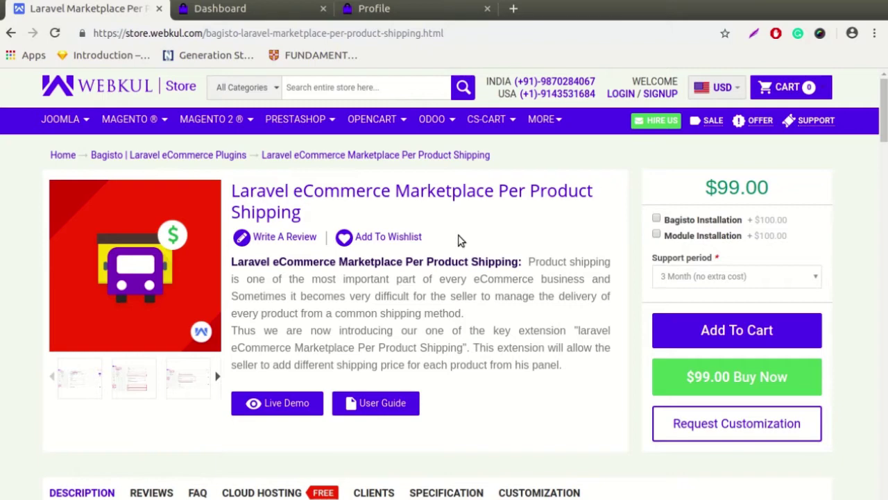
Step: Open the sales shipping methods configuration in the Bagisto admin and go to the Marketplace Per Product Shipping settings
{"action": "left_click", "coordinate": [218, 9]}
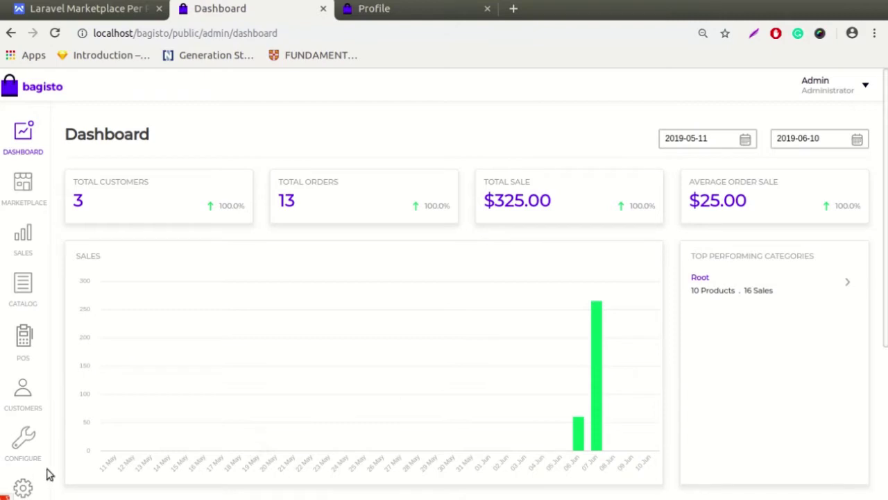
{"action": "left_click", "coordinate": [25, 441]}
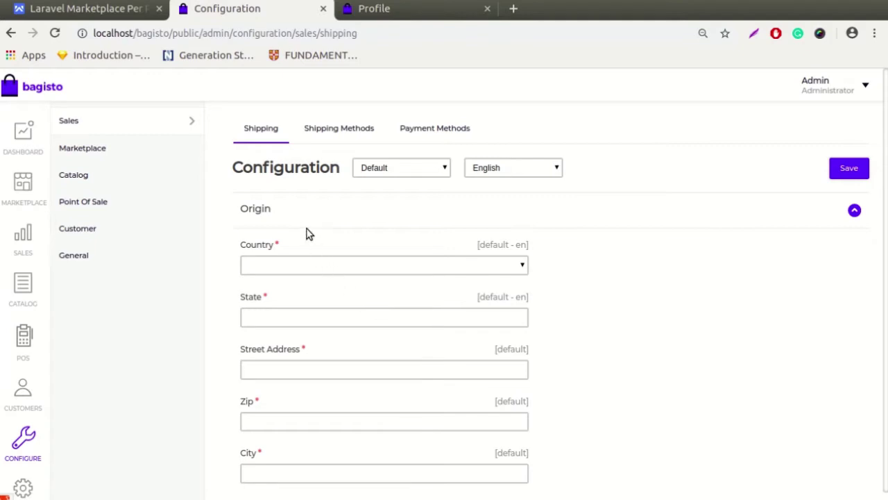
{"action": "left_click", "coordinate": [354, 133]}
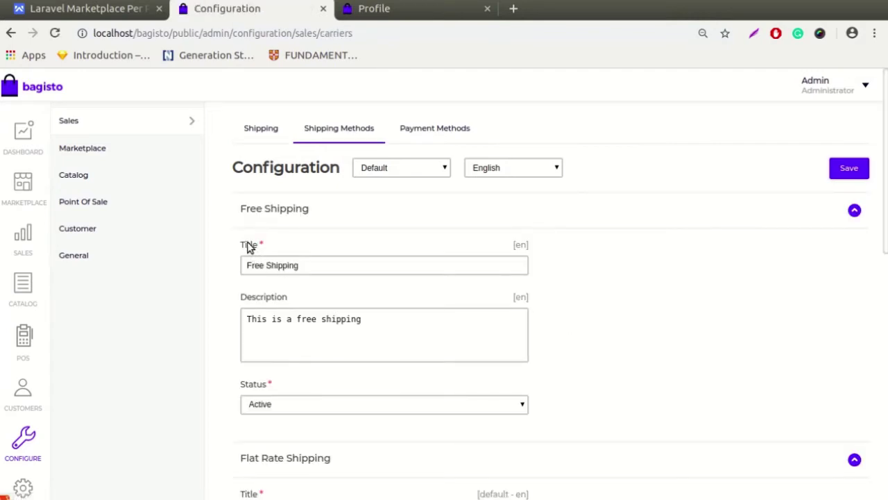
{"action": "scroll", "coordinate": [367, 225], "scroll_direction": "down", "scroll_amount": 4}
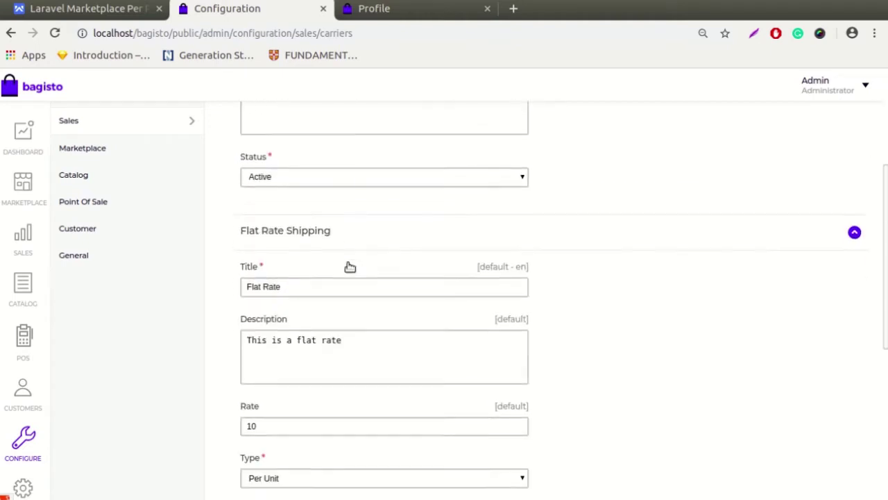
{"action": "scroll", "coordinate": [431, 222], "scroll_direction": "down", "scroll_amount": 5}
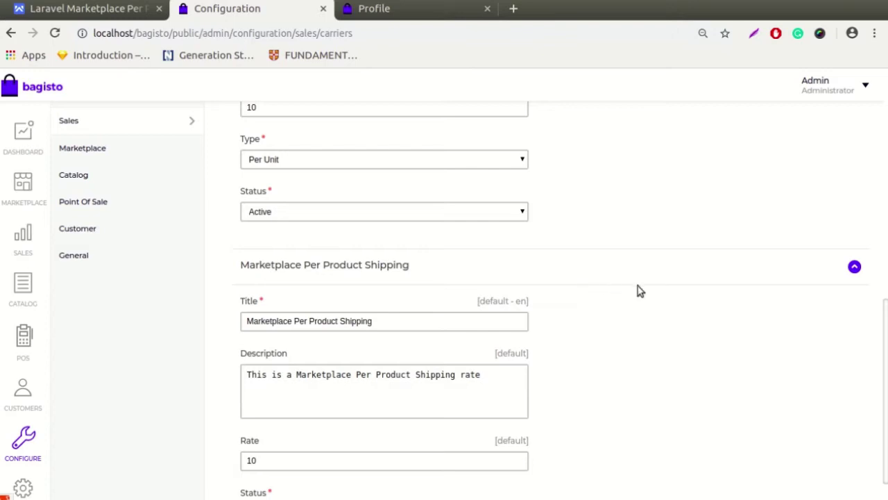
{"action": "scroll", "coordinate": [636, 289], "scroll_direction": "down", "scroll_amount": 1}
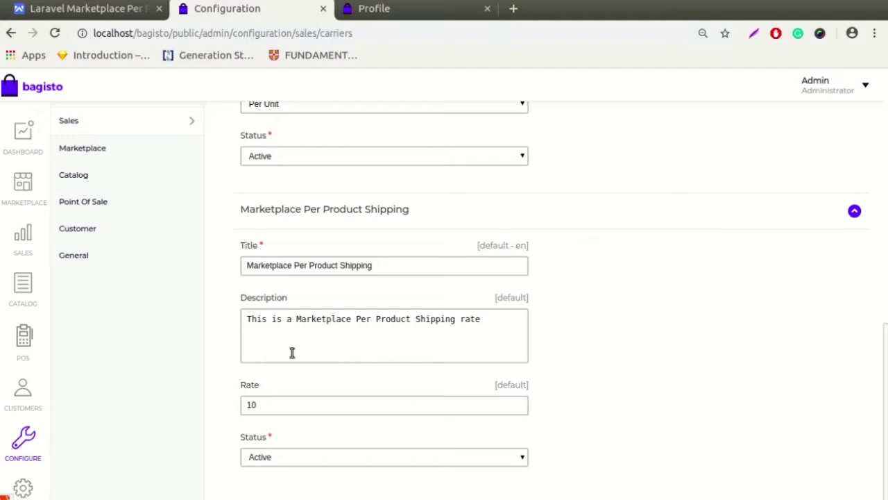
Step: Set the Marketplace Per Product Shipping rate to 13 with status Active and save the configuration
{"action": "left_click", "coordinate": [275, 406]}
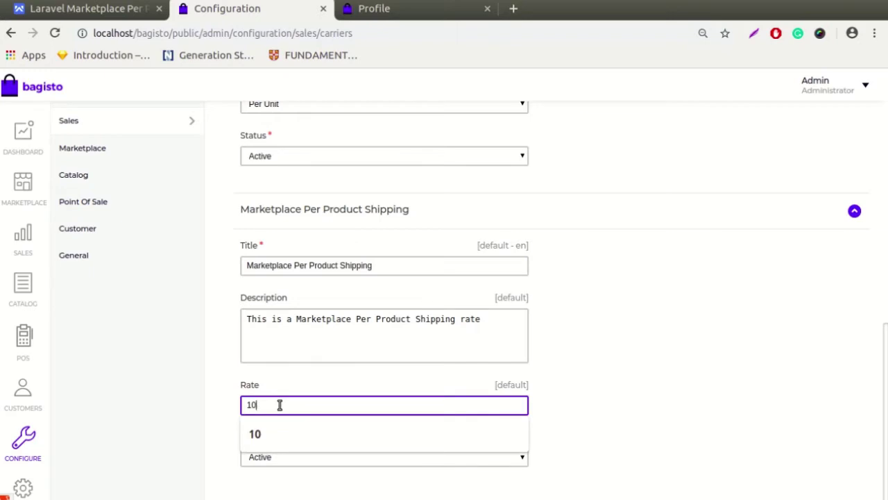
{"action": "type", "text": "1"}
{"action": "key", "text": "BackSpace"}
{"action": "type", "text": "13"}
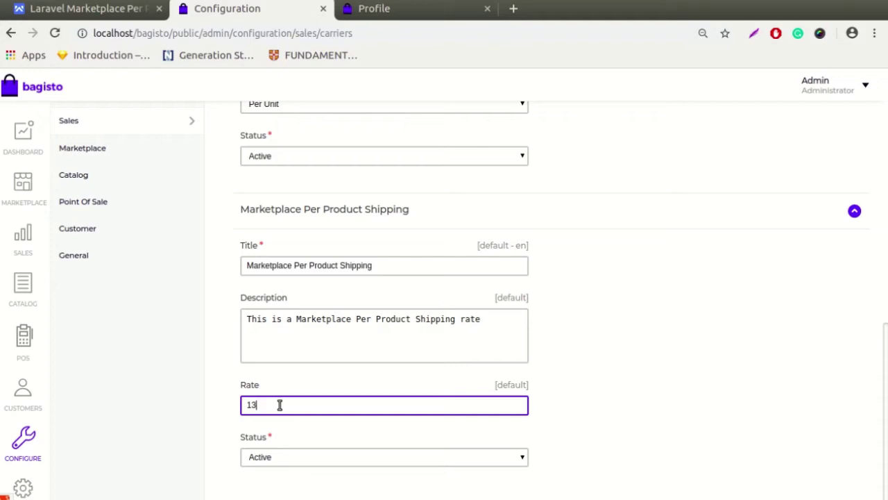
{"action": "left_click", "coordinate": [280, 460]}
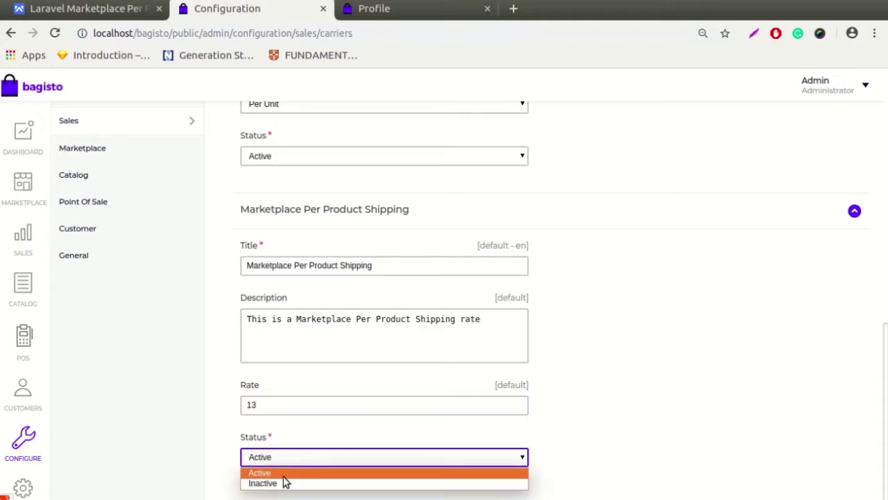
{"action": "left_click", "coordinate": [293, 472]}
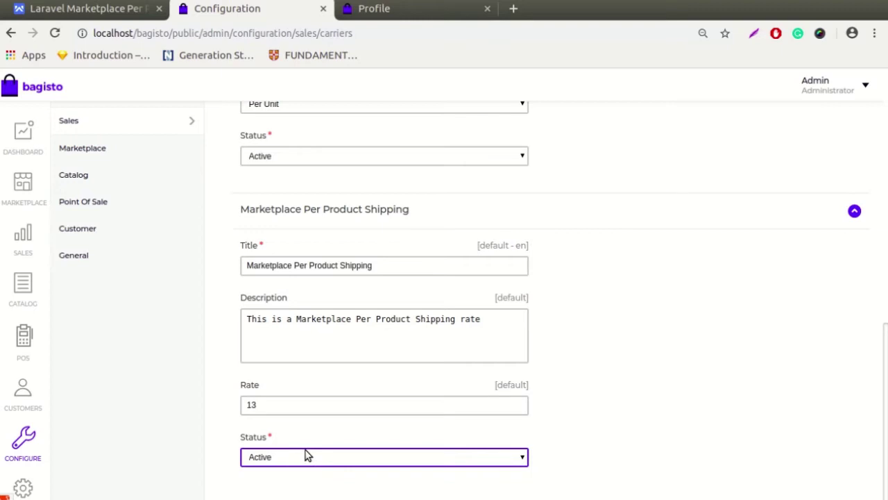
{"action": "scroll", "coordinate": [641, 463], "scroll_direction": "up", "scroll_amount": 6}
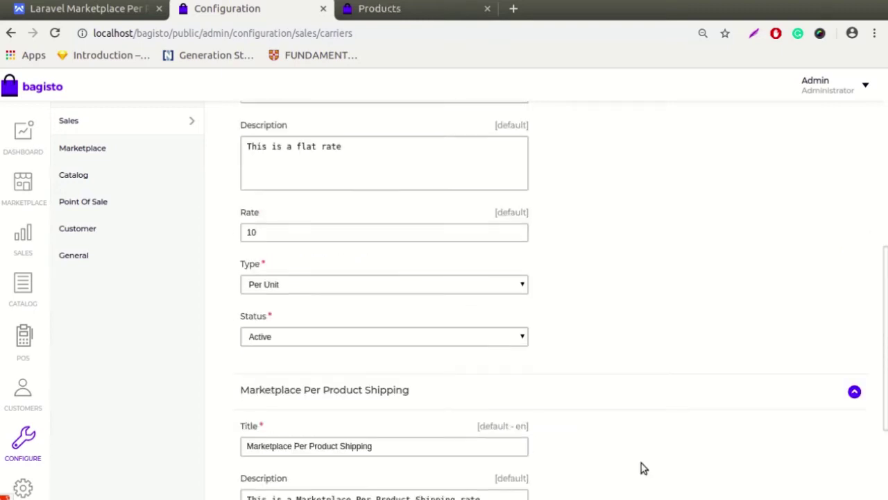
{"action": "scroll", "coordinate": [651, 468], "scroll_direction": "up", "scroll_amount": 3}
{"action": "left_click", "coordinate": [850, 169]}
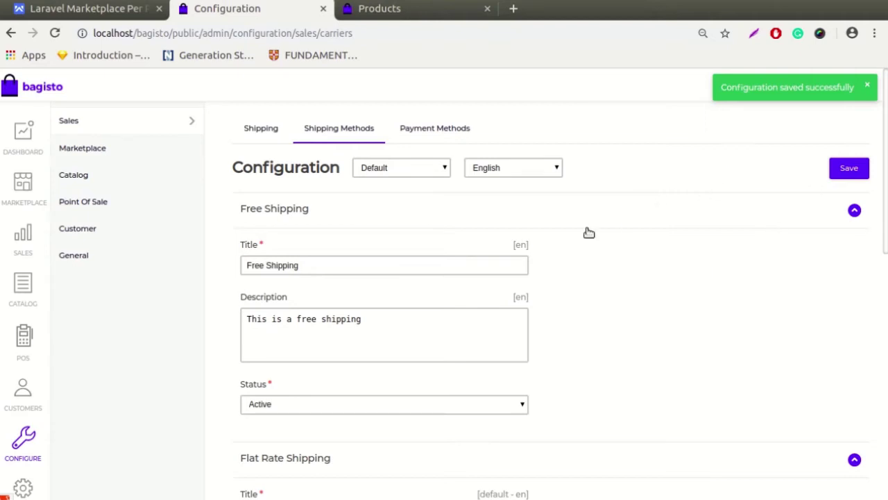
Step: Edit the Mens T shirt product in the catalog, set its shipping price to $10 and save the product
{"action": "left_click", "coordinate": [28, 290]}
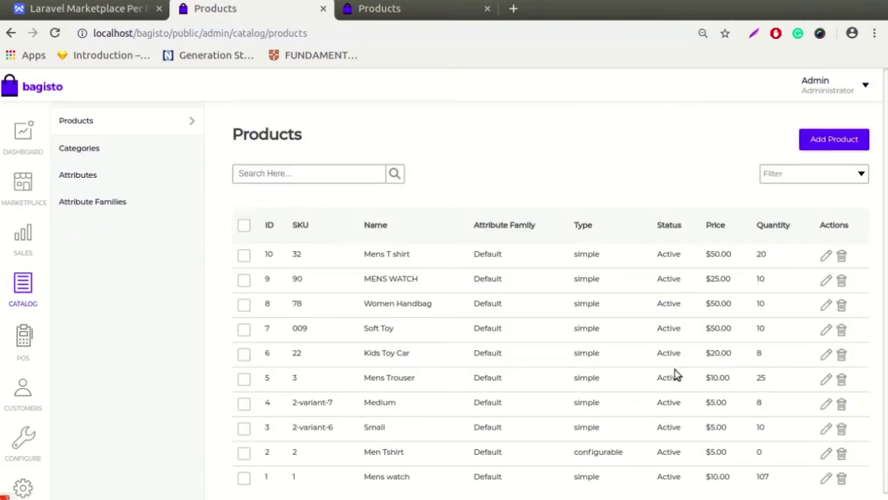
{"action": "left_click", "coordinate": [825, 256]}
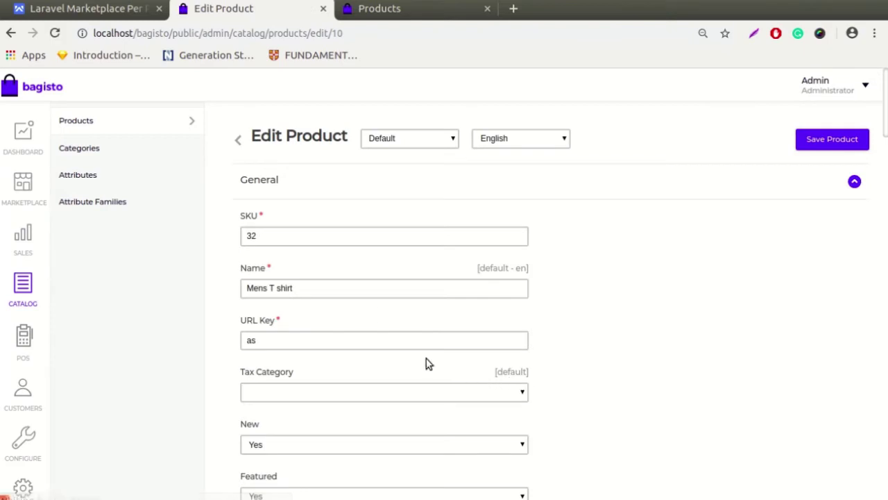
{"action": "scroll", "coordinate": [545, 277], "scroll_direction": "down", "scroll_amount": 10}
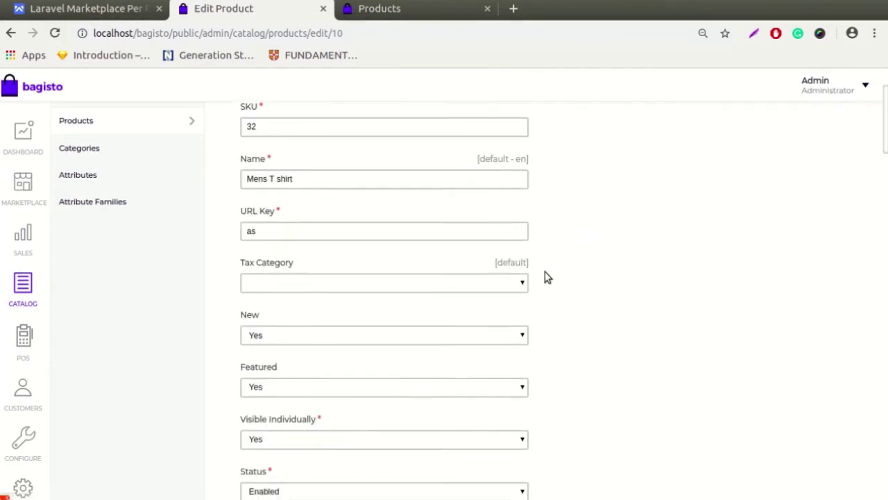
{"action": "scroll", "coordinate": [407, 334], "scroll_direction": "down", "scroll_amount": 14}
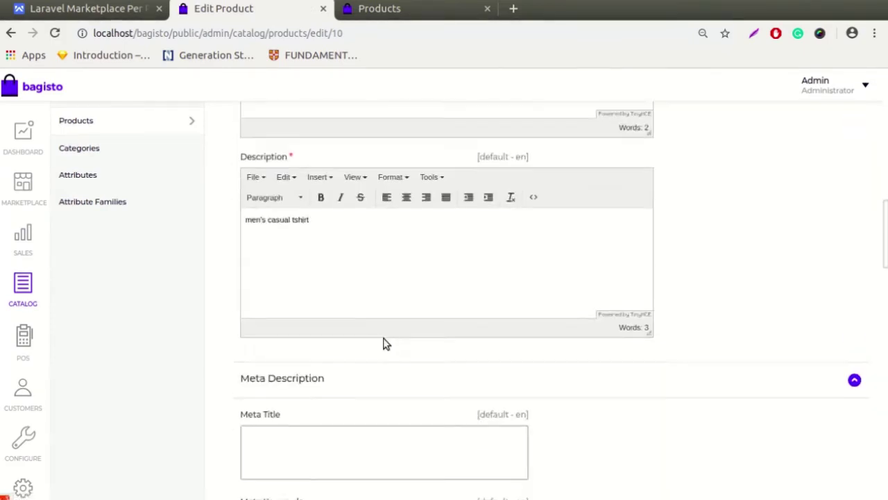
{"action": "scroll", "coordinate": [326, 344], "scroll_direction": "down", "scroll_amount": 4}
{"action": "left_click", "coordinate": [270, 341]}
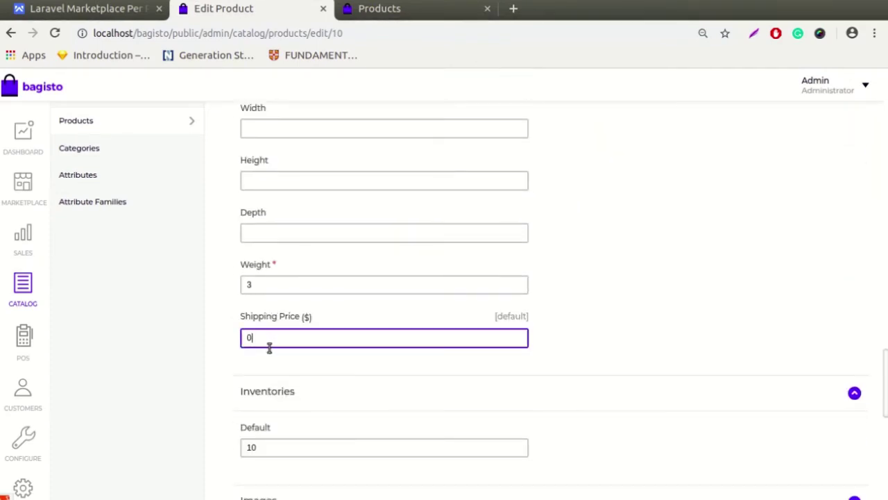
{"action": "type", "text": "1"}
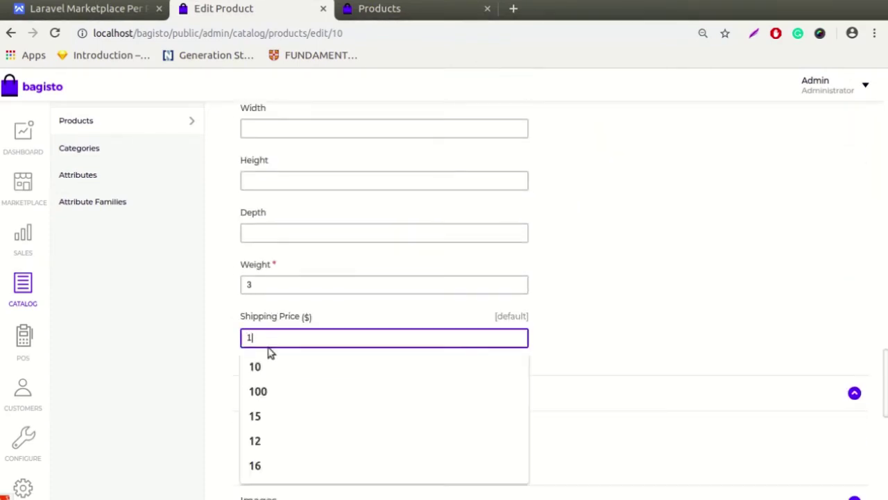
{"action": "type", "text": "0"}
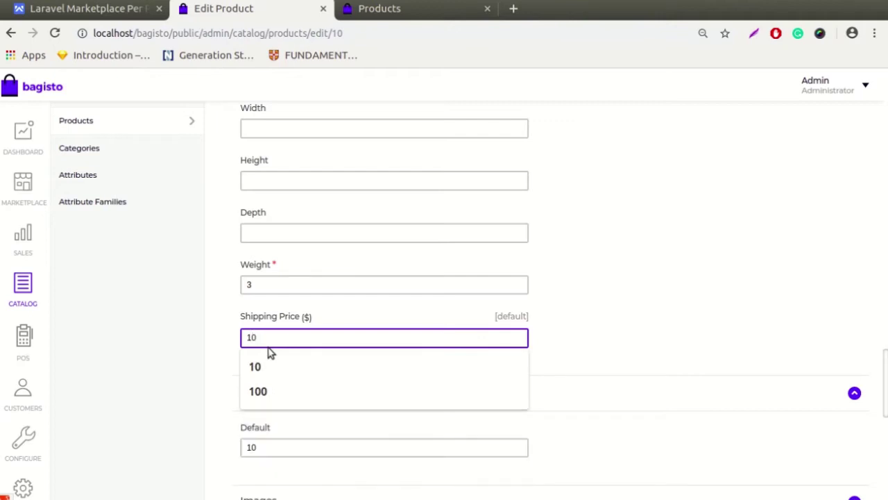
{"action": "left_click", "coordinate": [638, 315]}
{"action": "scroll", "coordinate": [653, 321], "scroll_direction": "up", "scroll_amount": 5}
{"action": "scroll", "coordinate": [670, 321], "scroll_direction": "up", "scroll_amount": 10}
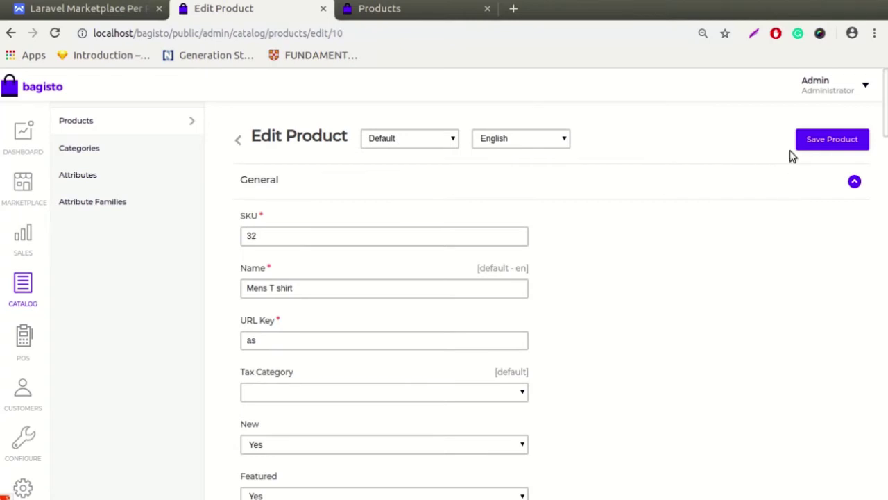
{"action": "left_click", "coordinate": [827, 141]}
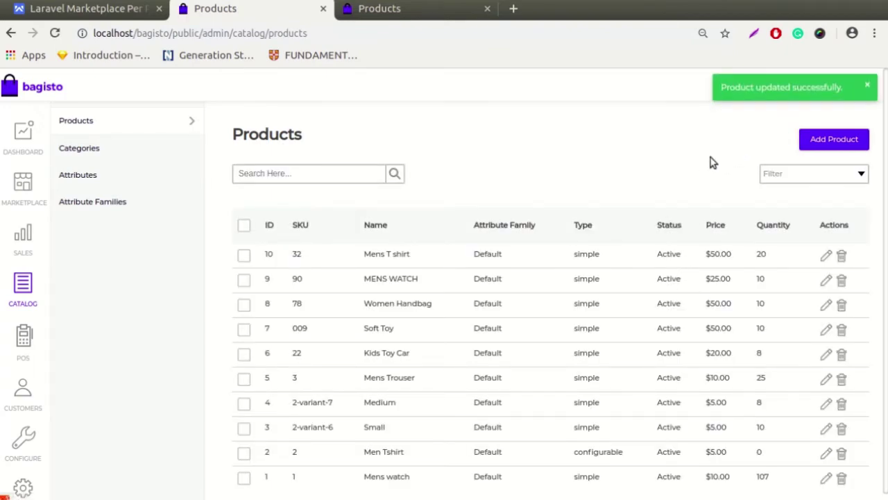
Step: Create a new product of type Simple with the Default attribute family and SKU 987
{"action": "left_click", "coordinate": [839, 143]}
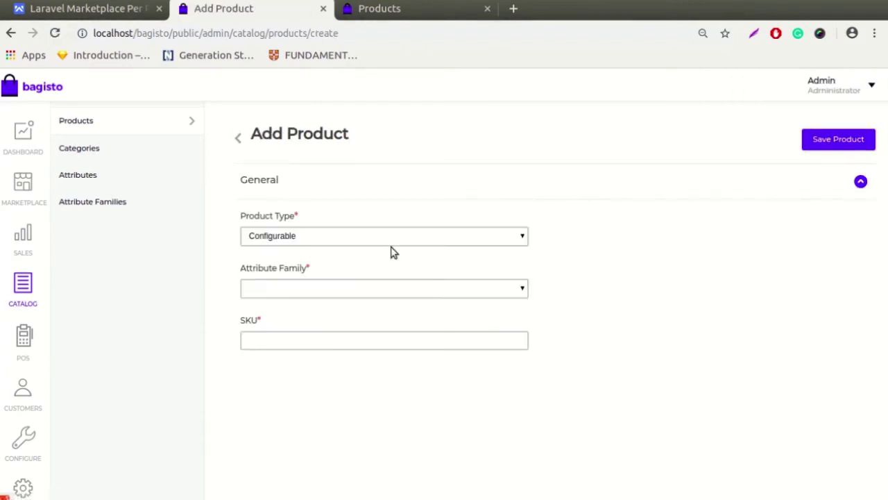
{"action": "left_click", "coordinate": [368, 239]}
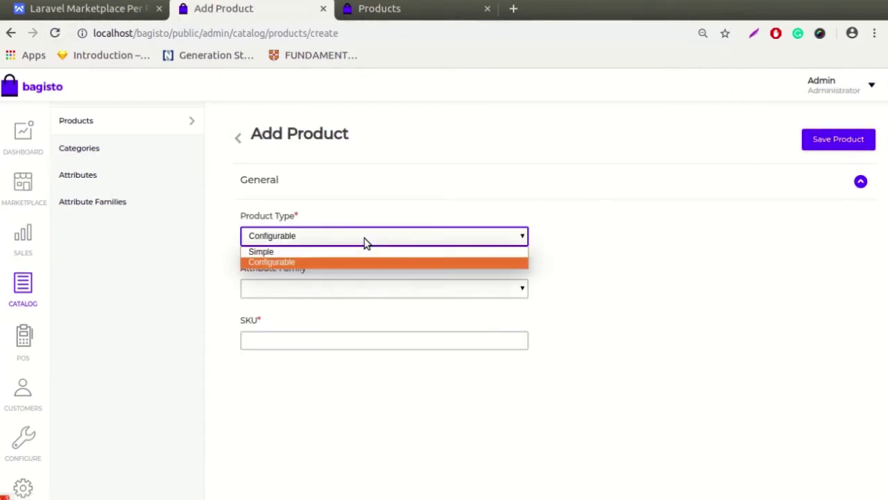
{"action": "left_click", "coordinate": [306, 254]}
{"action": "left_click", "coordinate": [296, 286]}
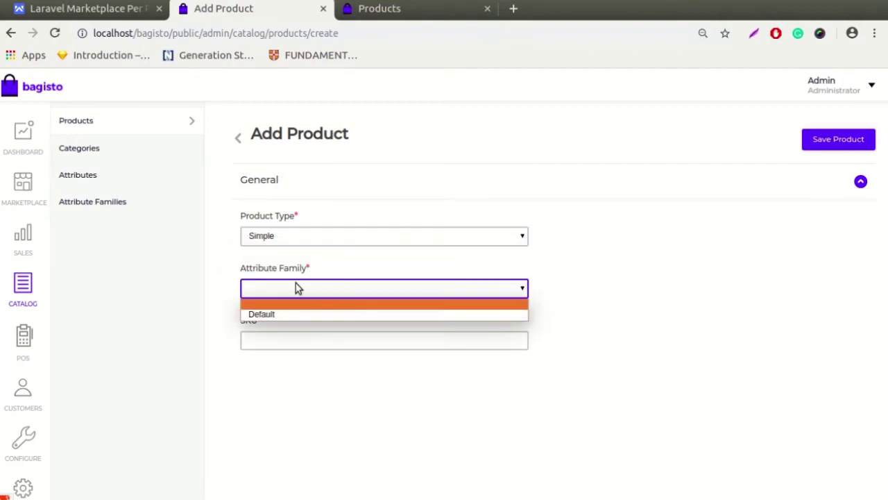
{"action": "left_click", "coordinate": [288, 315]}
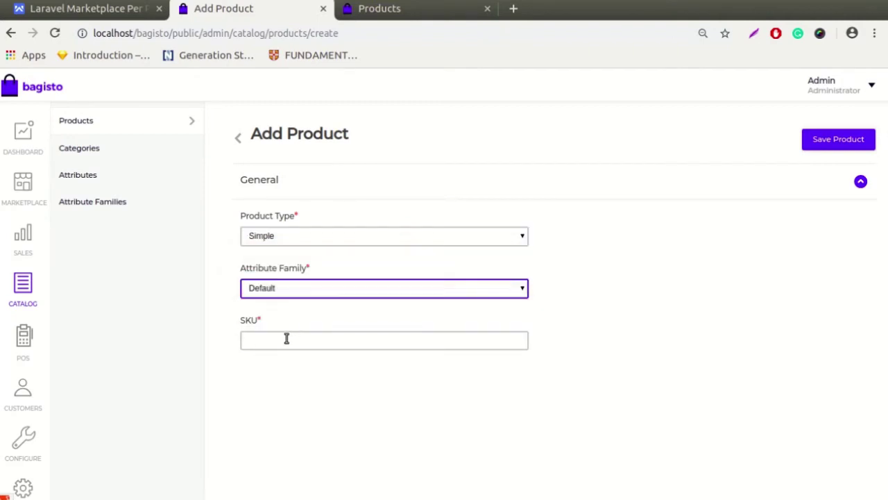
{"action": "left_click", "coordinate": [285, 339]}
{"action": "type", "text": "987"}
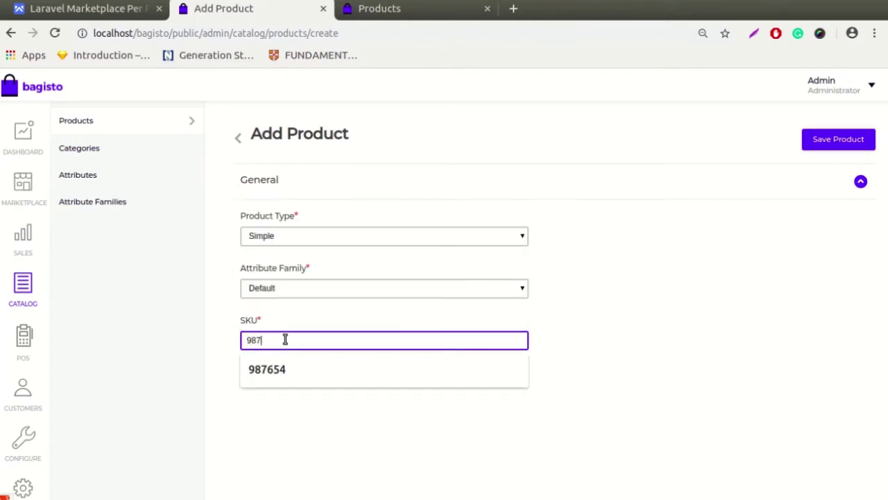
{"action": "left_click", "coordinate": [577, 333]}
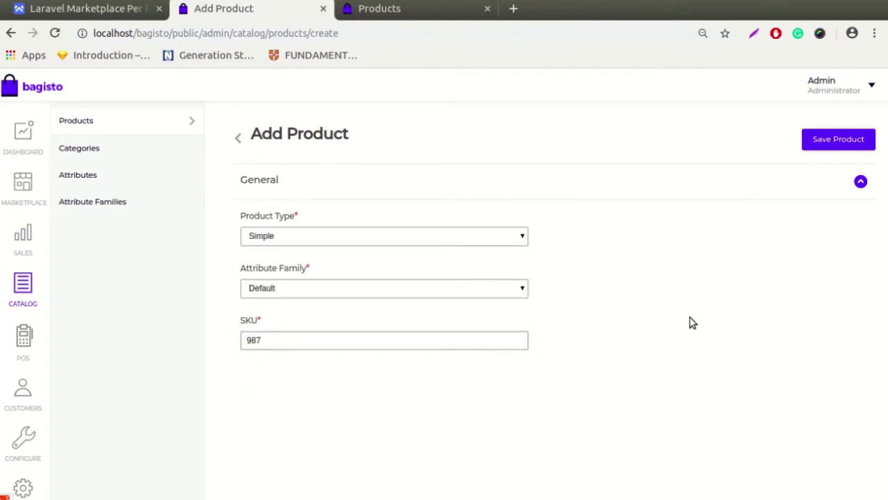
{"action": "left_click", "coordinate": [830, 147]}
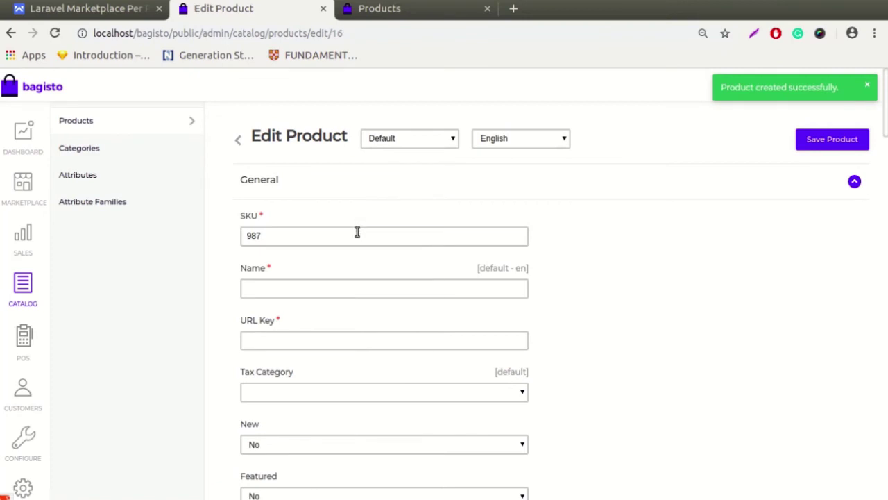
Step: Set the shipping price of the new product with SKU 987 to $15 and save the product
{"action": "scroll", "coordinate": [354, 243], "scroll_direction": "down", "scroll_amount": 10}
{"action": "scroll", "coordinate": [349, 258], "scroll_direction": "down", "scroll_amount": 12}
{"action": "scroll", "coordinate": [340, 265], "scroll_direction": "down", "scroll_amount": 5}
{"action": "left_click", "coordinate": [277, 302]}
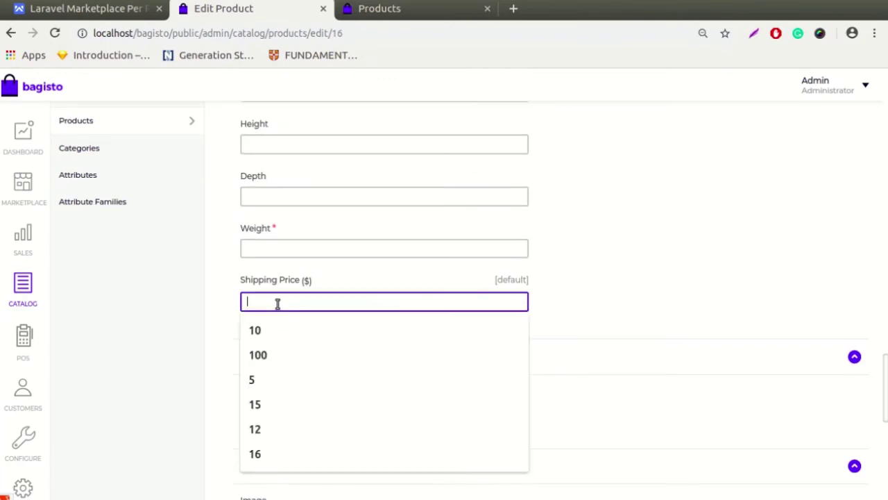
{"action": "type", "text": "1"}
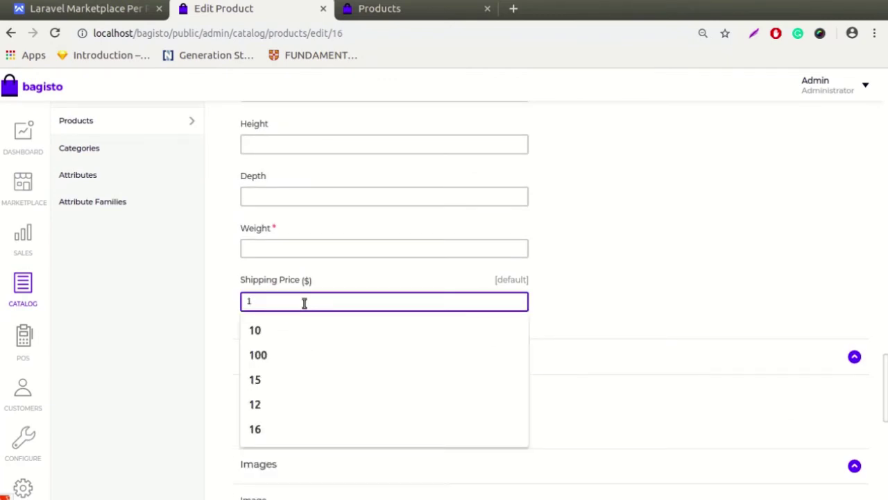
{"action": "type", "text": "5"}
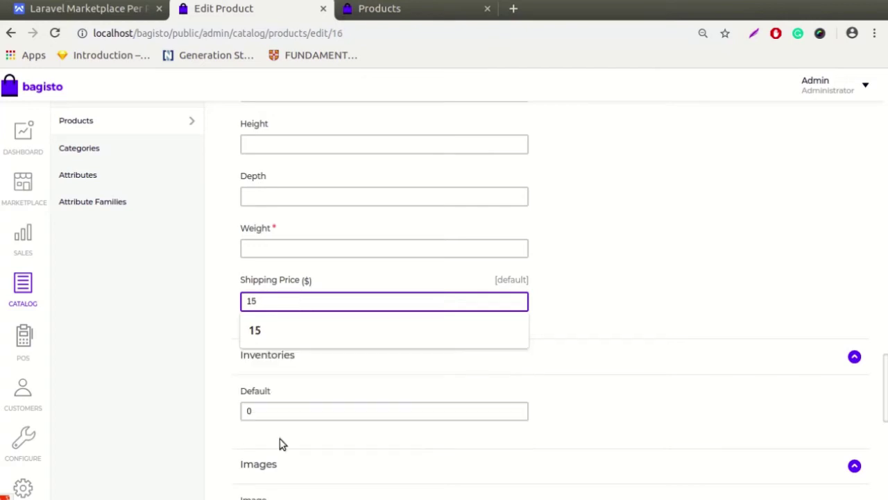
{"action": "scroll", "coordinate": [280, 442], "scroll_direction": "up", "scroll_amount": 10}
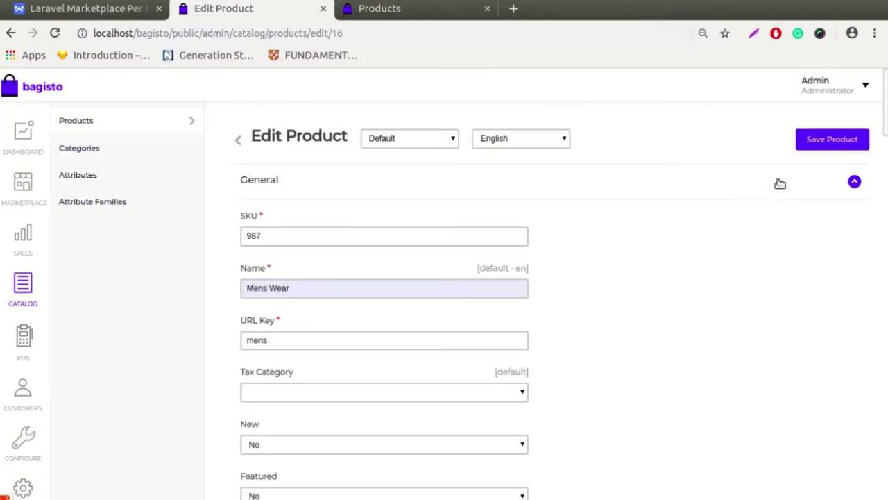
{"action": "left_click", "coordinate": [827, 140]}
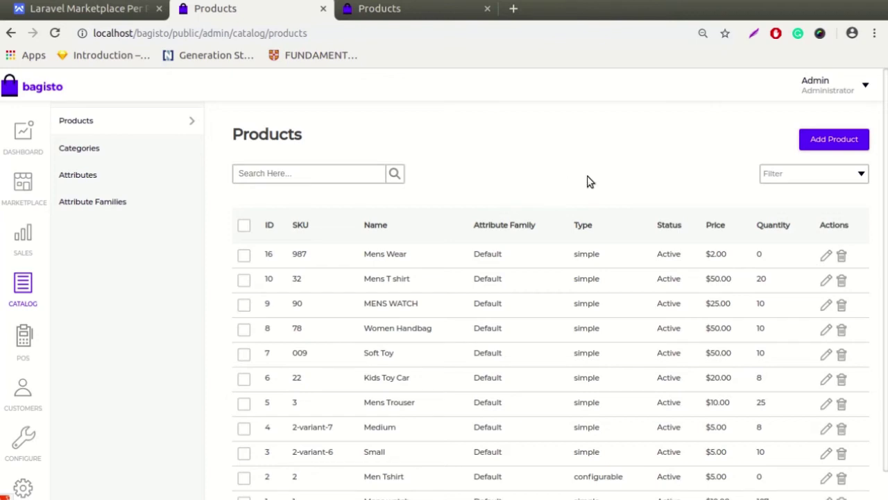
Step: Switch to the seller account and open the Mens T shirt from the seller's marketplace products for editing
{"action": "key", "text": "ctrl+Tab"}
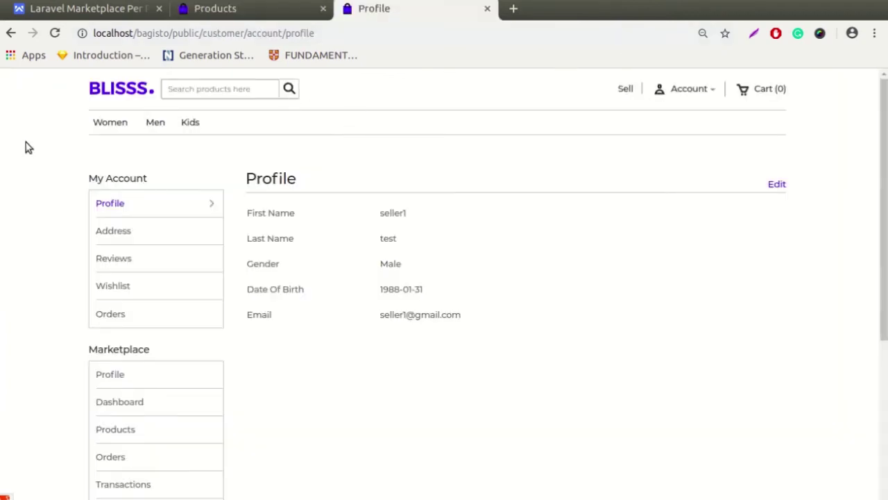
{"action": "scroll", "coordinate": [17, 195], "scroll_direction": "down", "scroll_amount": 3}
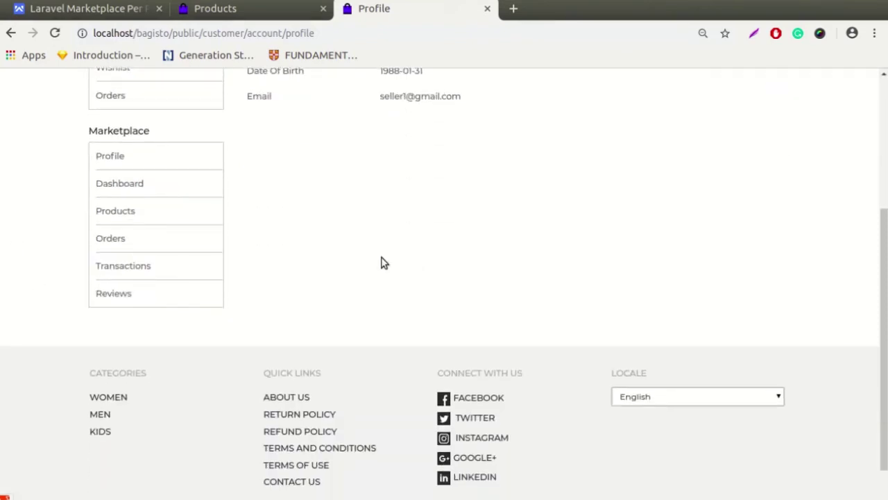
{"action": "left_click", "coordinate": [115, 212]}
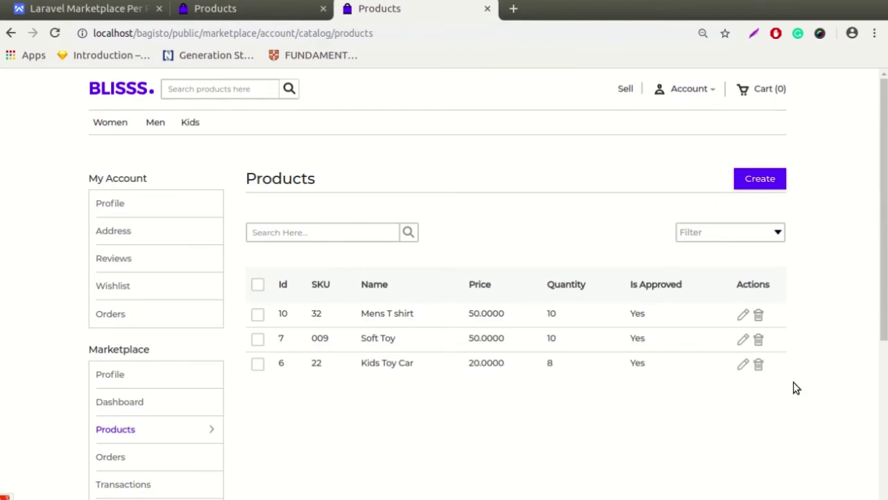
{"action": "left_click", "coordinate": [744, 316]}
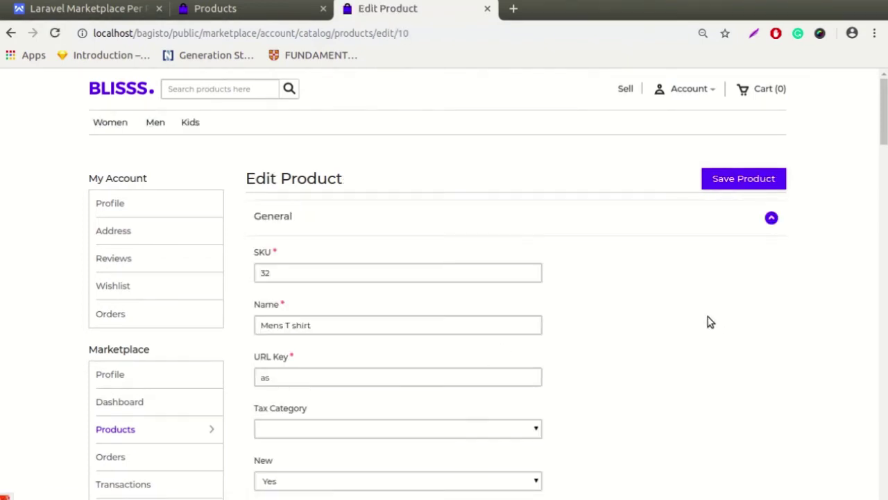
Step: Set the Mens T shirt's shipping price to $5 and save the product
{"action": "scroll", "coordinate": [709, 316], "scroll_direction": "down", "scroll_amount": 5}
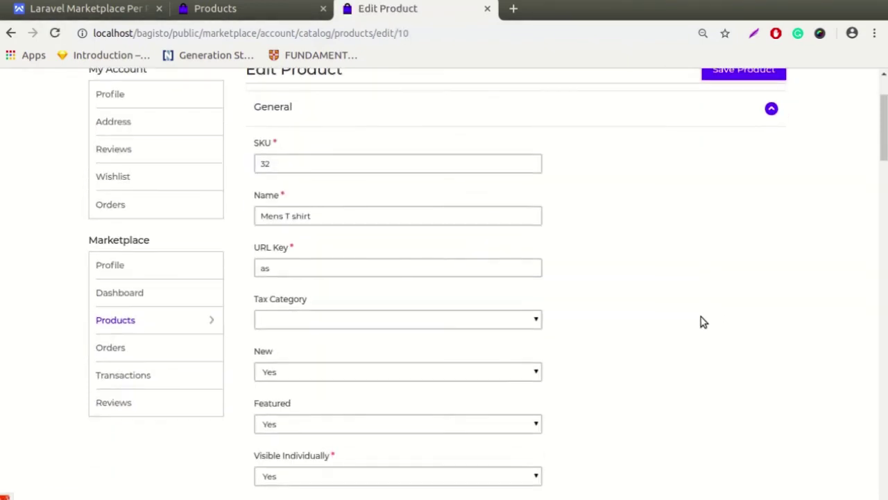
{"action": "scroll", "coordinate": [698, 325], "scroll_direction": "down", "scroll_amount": 13}
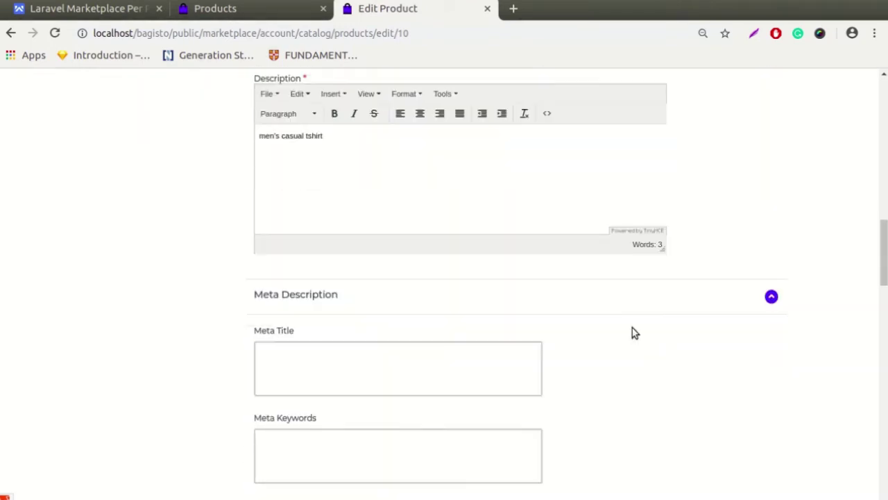
{"action": "scroll", "coordinate": [621, 338], "scroll_direction": "down", "scroll_amount": 11}
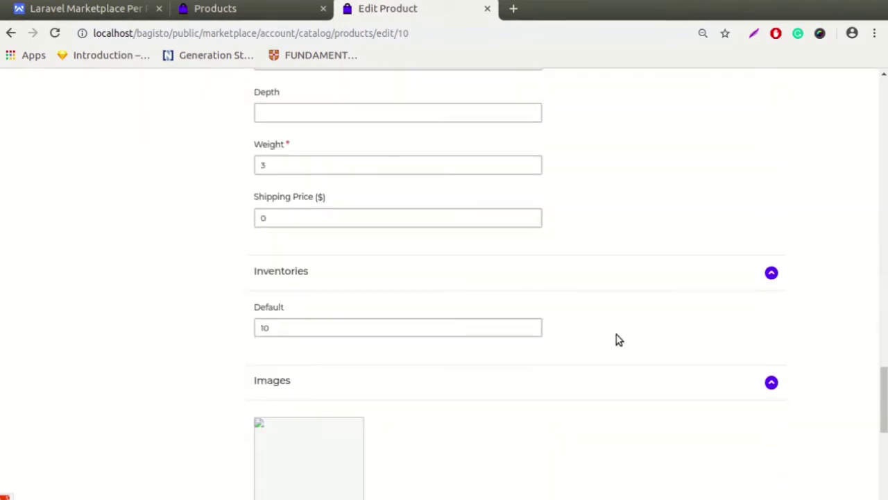
{"action": "left_click", "coordinate": [285, 220]}
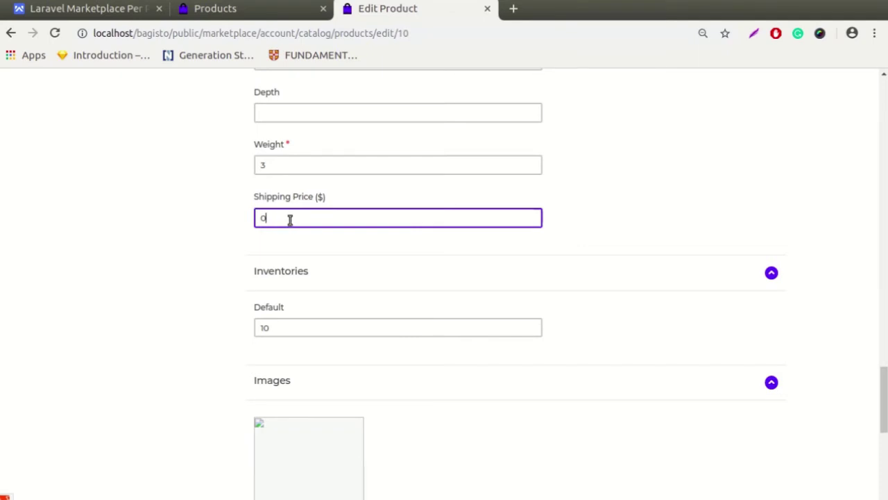
{"action": "type", "text": "5"}
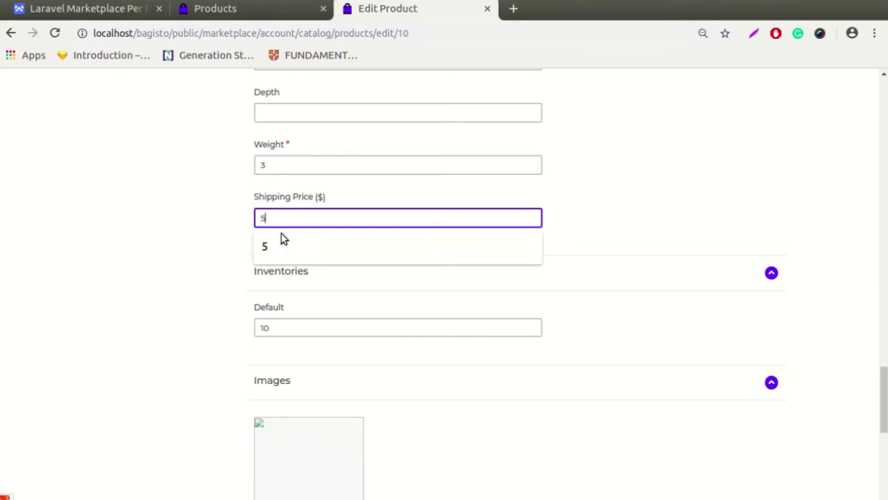
{"action": "left_click", "coordinate": [279, 240]}
{"action": "scroll", "coordinate": [704, 187], "scroll_direction": "up", "scroll_amount": 5}
{"action": "scroll", "coordinate": [703, 201], "scroll_direction": "up", "scroll_amount": 20}
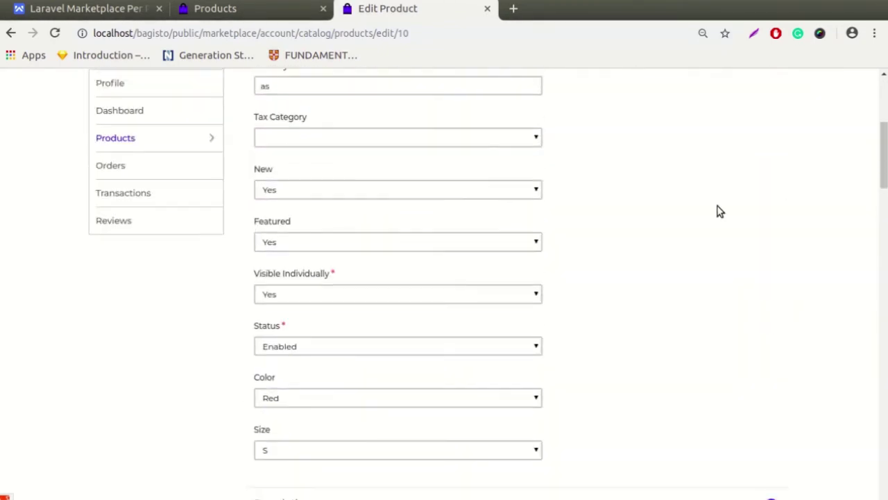
{"action": "scroll", "coordinate": [719, 212], "scroll_direction": "up", "scroll_amount": 5}
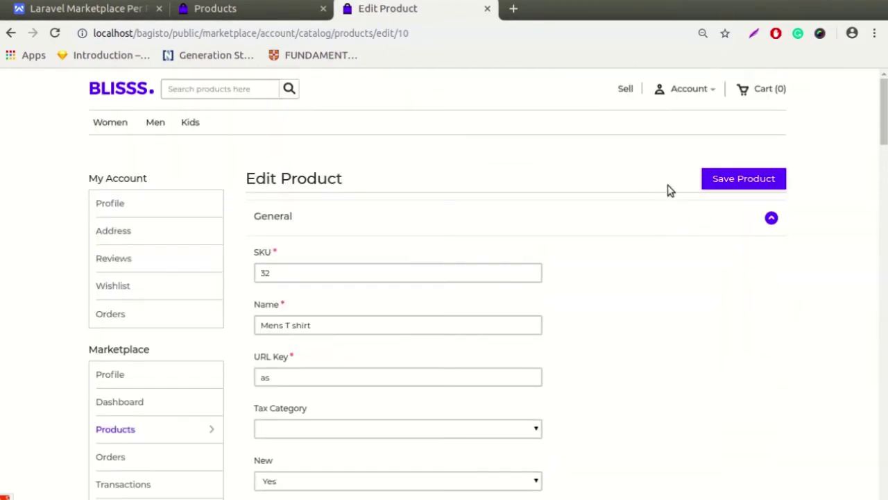
{"action": "left_click", "coordinate": [731, 179]}
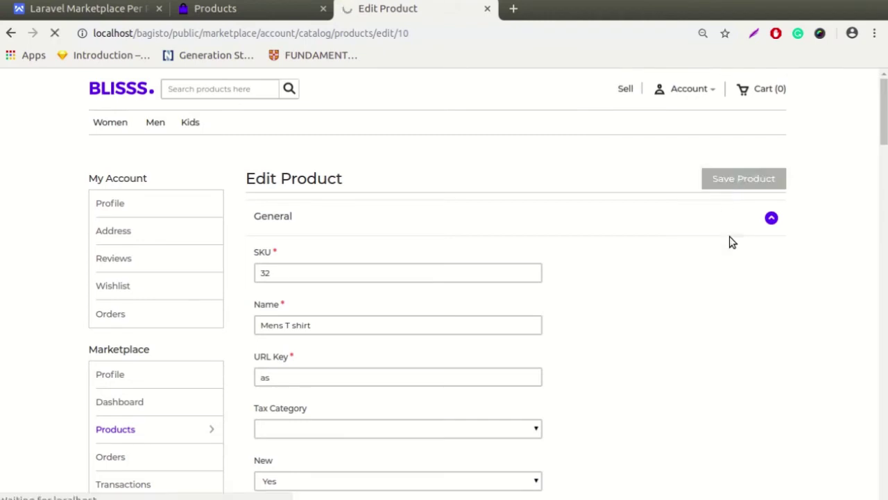
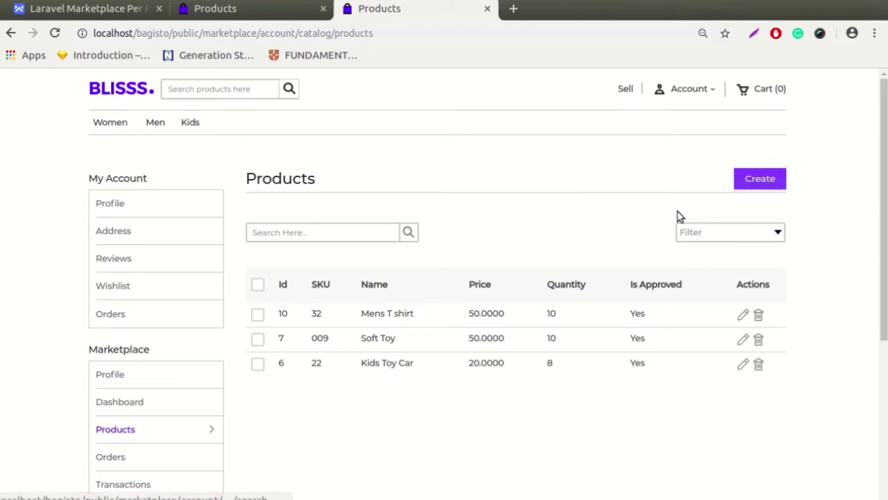
Step: Create a new seller product of type Simple with the Default attribute family and SKU 23
{"action": "left_click", "coordinate": [760, 179]}
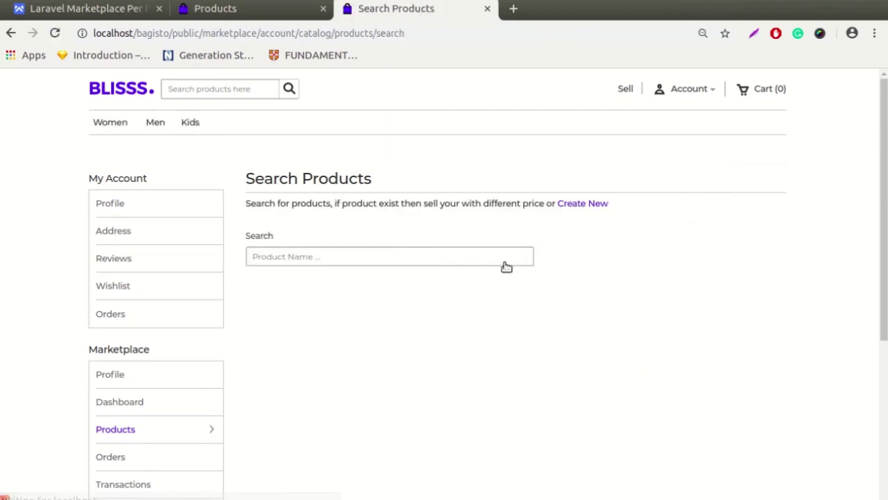
{"action": "left_click", "coordinate": [580, 205]}
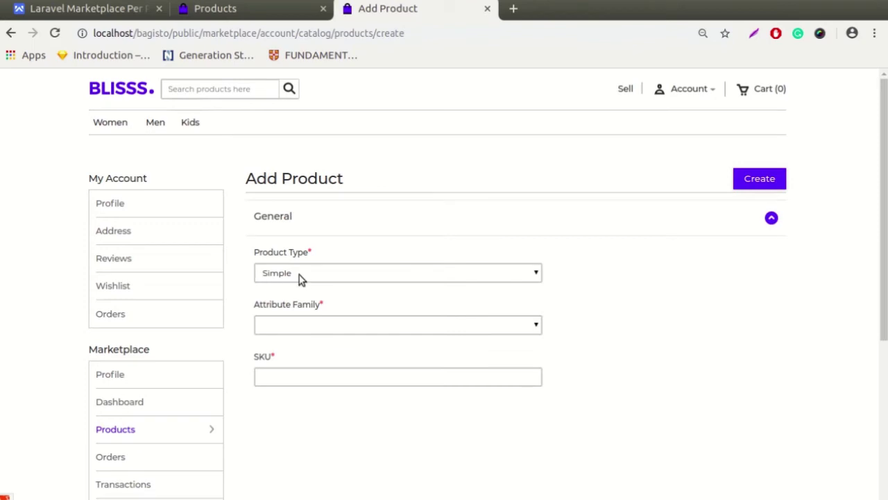
{"action": "left_click", "coordinate": [310, 326]}
{"action": "left_click", "coordinate": [306, 351]}
{"action": "left_click", "coordinate": [296, 385]}
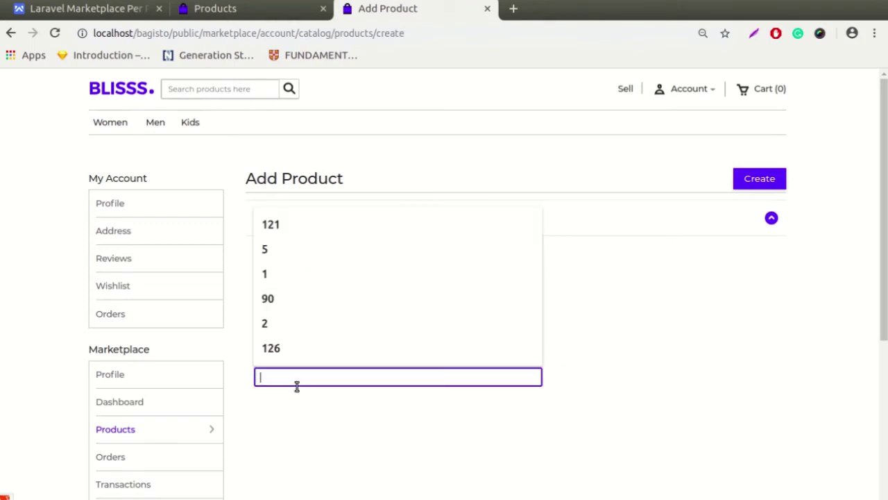
{"action": "type", "text": "23456"}
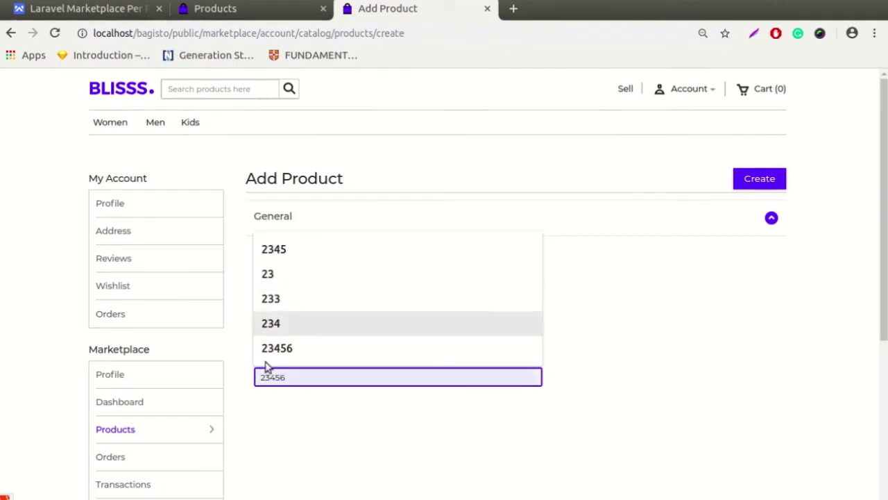
{"action": "left_click", "coordinate": [283, 414]}
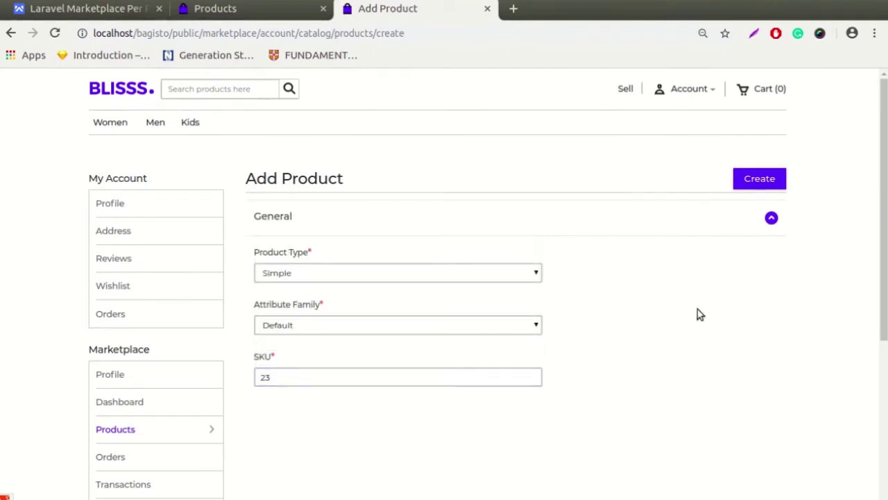
{"action": "left_click", "coordinate": [758, 181]}
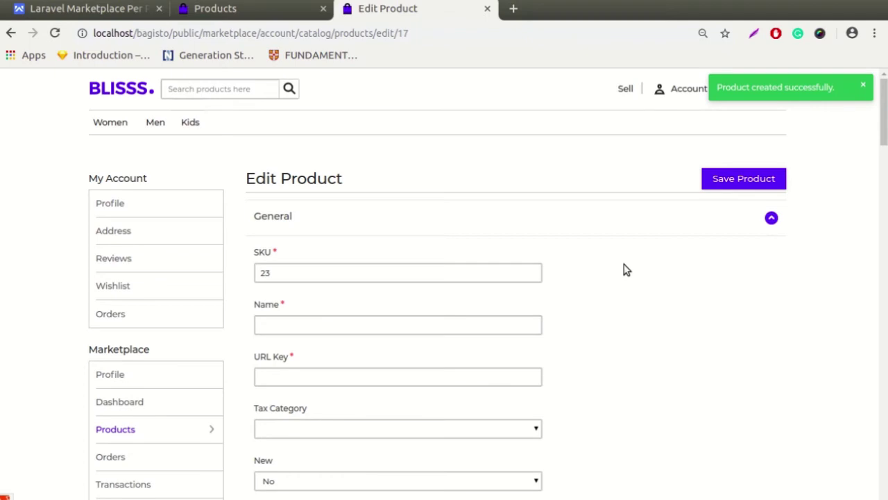
Step: Set the shipping price of the seller's new product with SKU 23 to $10 and save the product
{"action": "scroll", "coordinate": [624, 278], "scroll_direction": "down", "scroll_amount": 10}
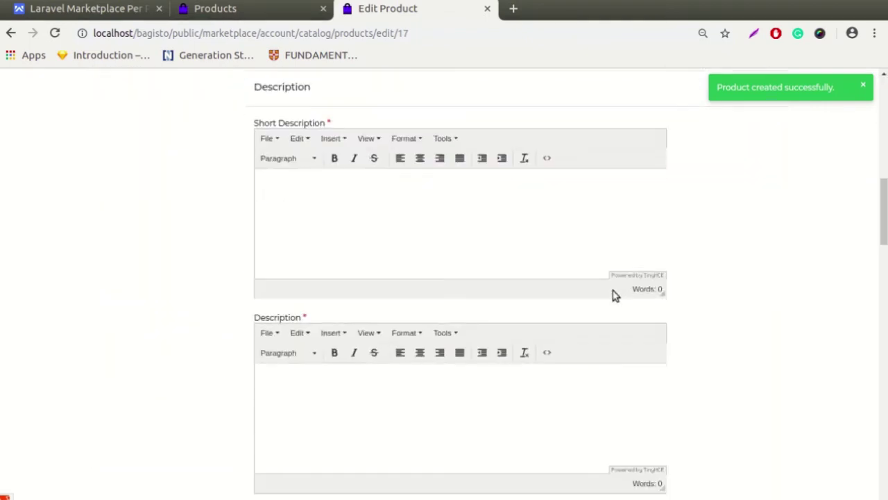
{"action": "scroll", "coordinate": [596, 308], "scroll_direction": "down", "scroll_amount": 15}
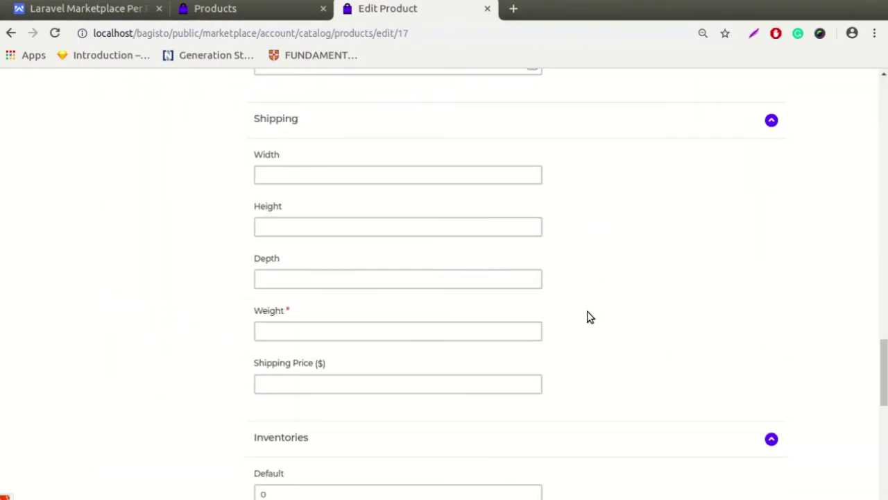
{"action": "left_click", "coordinate": [302, 385]}
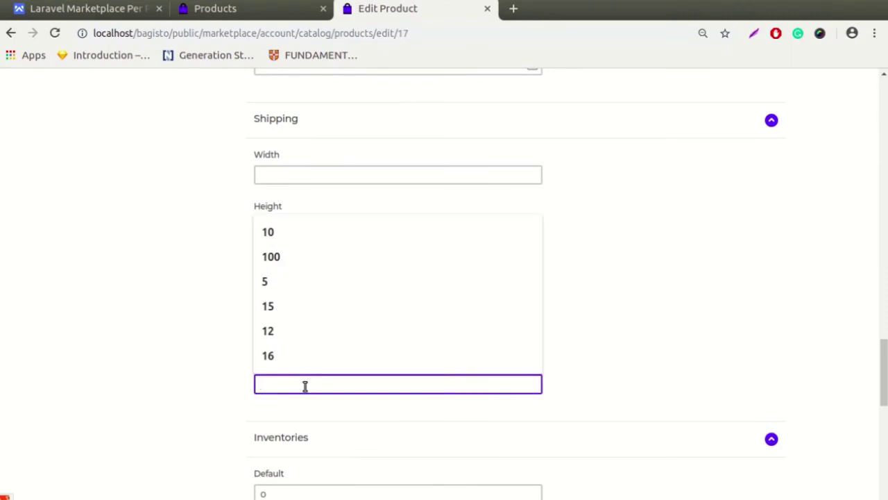
{"action": "type", "text": "15"}
{"action": "scroll", "coordinate": [312, 312], "scroll_direction": "down", "scroll_amount": 2}
{"action": "key", "text": "BackSpace"}
{"action": "key", "text": "BackSpace"}
{"action": "type", "text": "10"}
{"action": "left_click", "coordinate": [632, 250]}
{"action": "scroll", "coordinate": [658, 234], "scroll_direction": "up", "scroll_amount": 8}
{"action": "scroll", "coordinate": [701, 225], "scroll_direction": "up", "scroll_amount": 10}
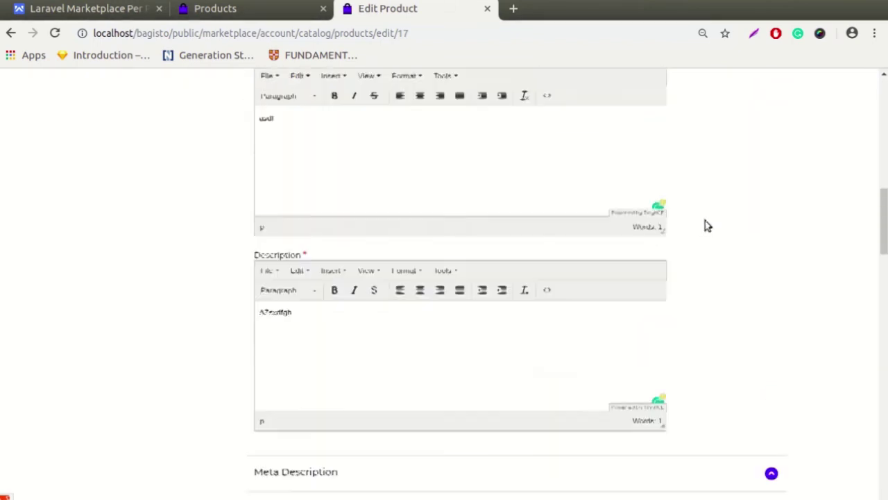
{"action": "left_click", "coordinate": [746, 188]}
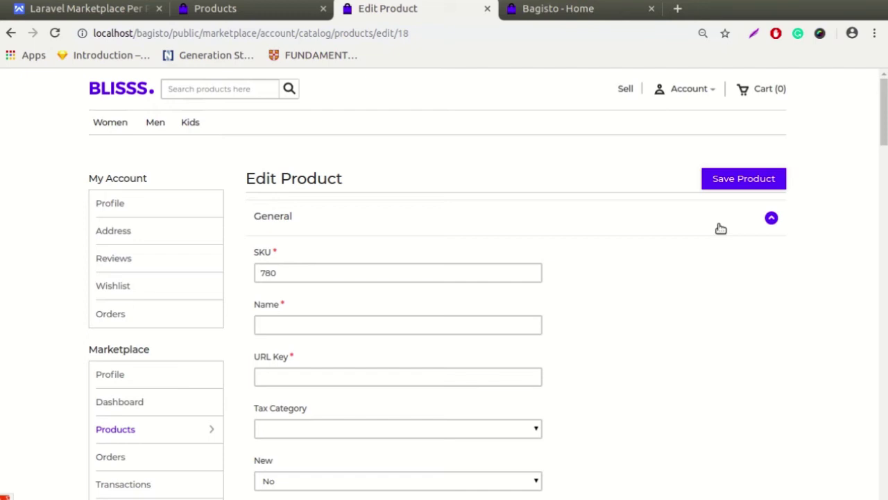
Step: Switch to the storefront, add the Women Handbag to the cart and view the shopping cart
{"action": "left_click", "coordinate": [548, 9]}
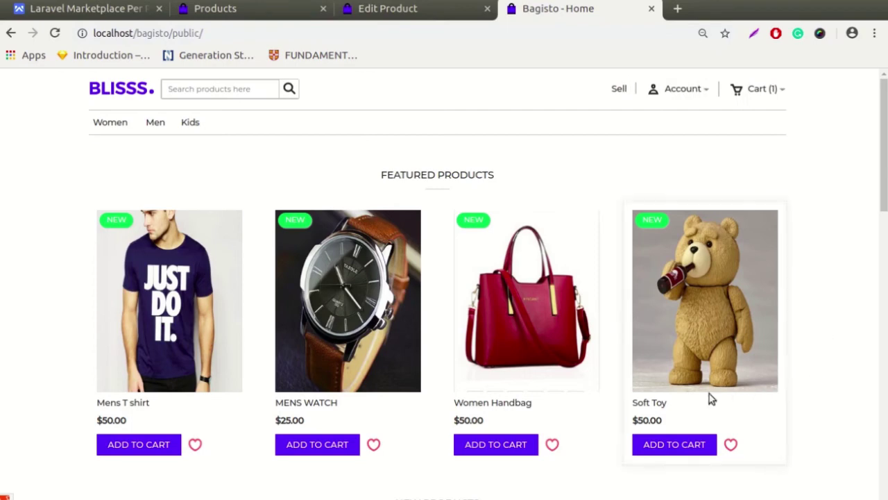
{"action": "scroll", "coordinate": [839, 343], "scroll_direction": "down", "scroll_amount": 1}
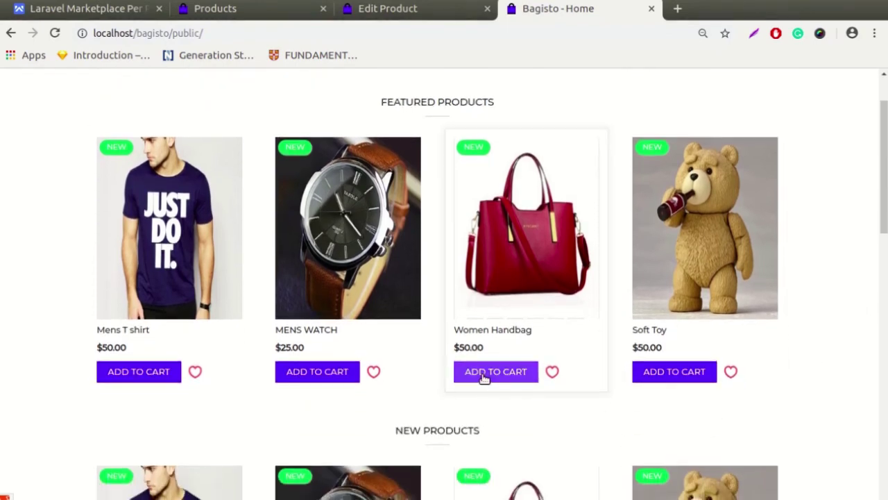
{"action": "left_click", "coordinate": [484, 375]}
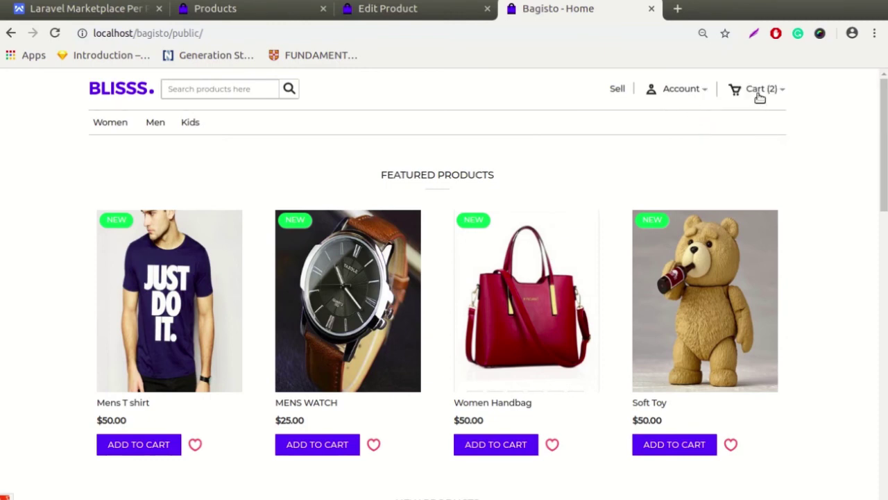
{"action": "left_click", "coordinate": [760, 93]}
{"action": "left_click", "coordinate": [611, 278]}
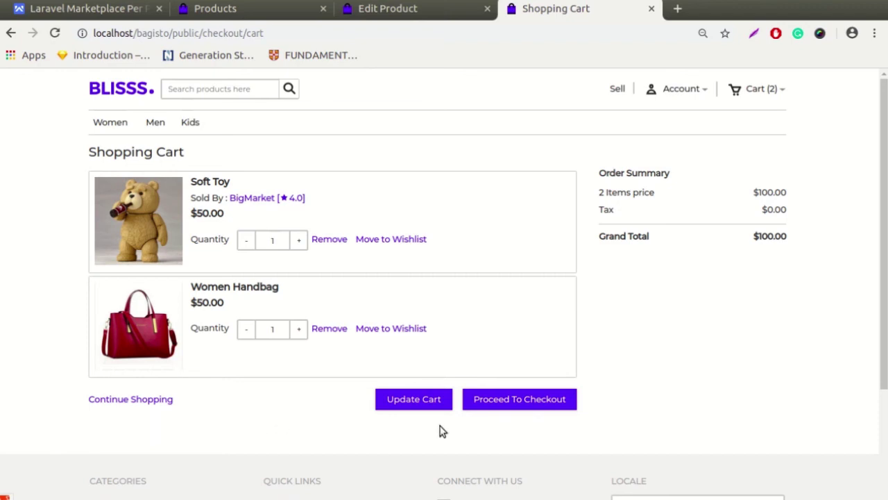
Step: Proceed to checkout, choosing Marketplace Per Product Shipping as the shipping method and Cash On Delivery as the payment method
{"action": "left_click", "coordinate": [535, 400]}
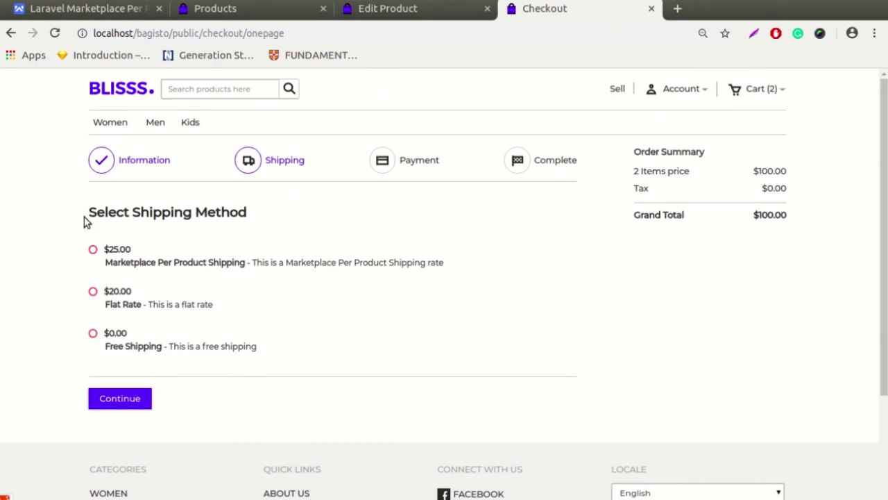
{"action": "left_click", "coordinate": [94, 251]}
{"action": "left_click", "coordinate": [118, 401]}
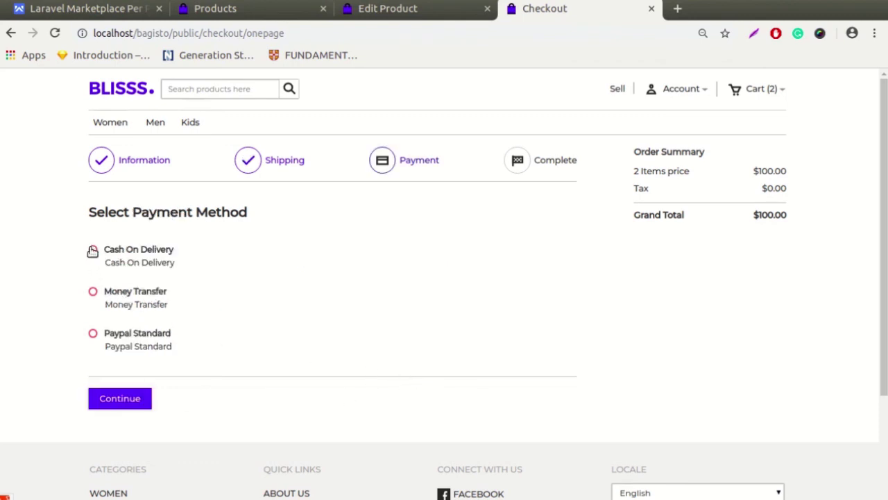
{"action": "left_click", "coordinate": [93, 250]}
{"action": "left_click", "coordinate": [143, 399]}
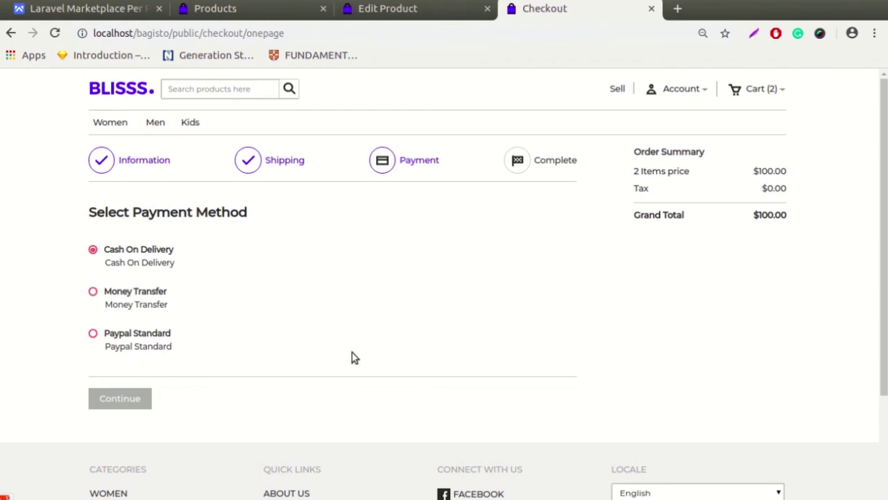
Step: Review the order's items, delivery charges and grand total, and place the order
{"action": "scroll", "coordinate": [281, 309], "scroll_direction": "down", "scroll_amount": 7}
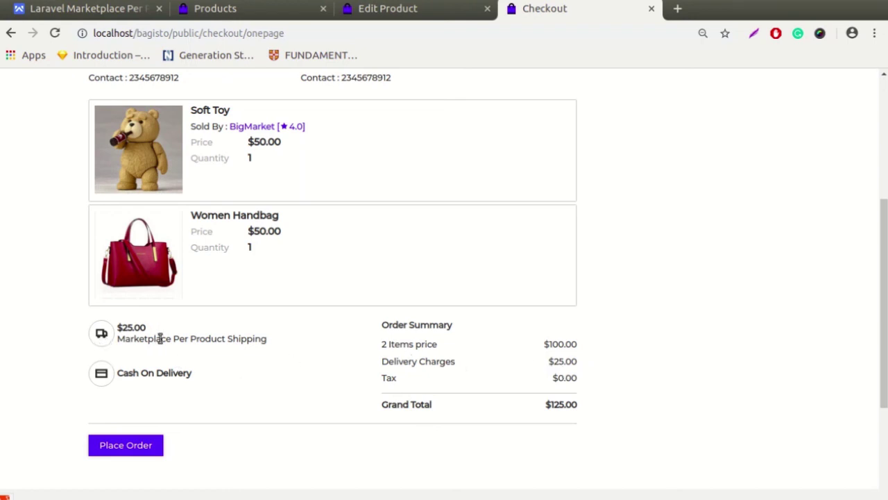
{"action": "scroll", "coordinate": [164, 361], "scroll_direction": "up", "scroll_amount": 2}
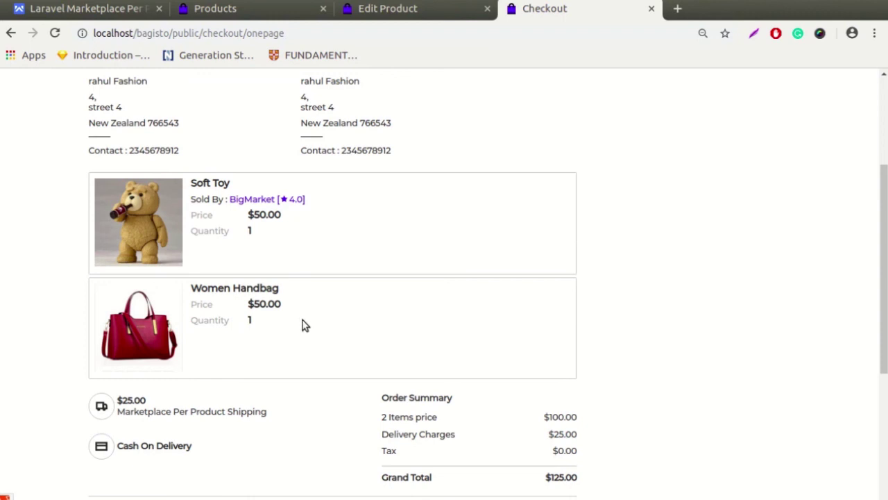
{"action": "scroll", "coordinate": [306, 333], "scroll_direction": "down", "scroll_amount": 4}
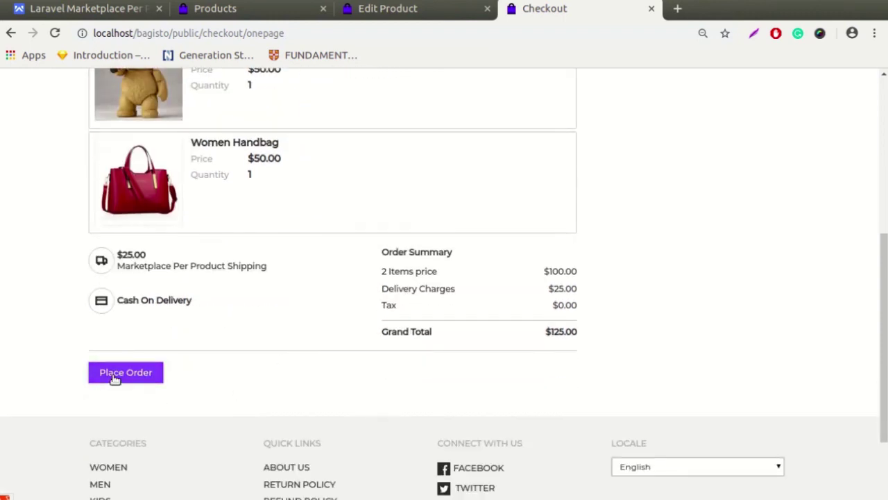
{"action": "left_click", "coordinate": [113, 378]}
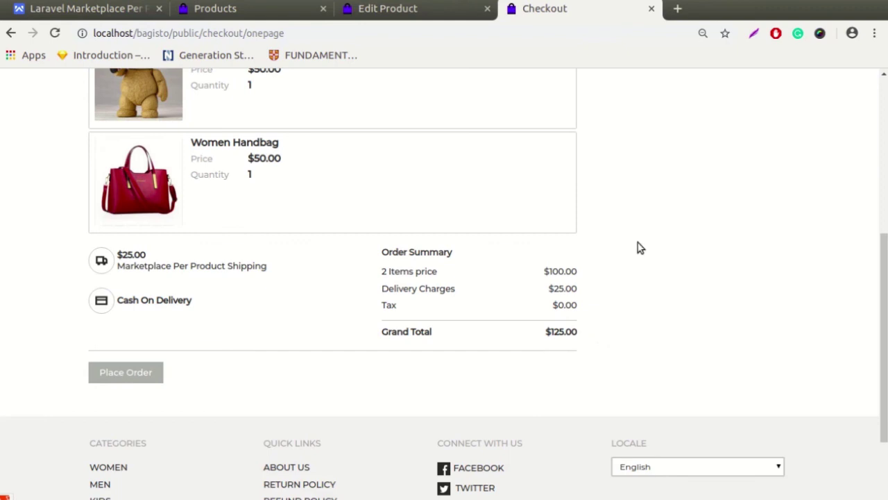